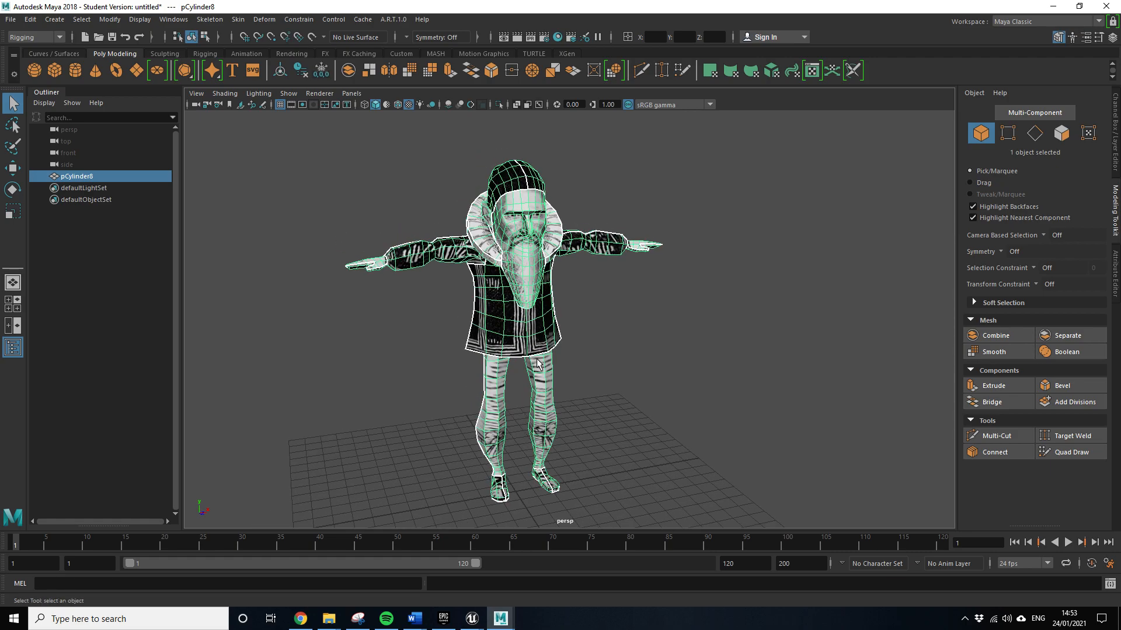
pyautogui.scroll(-4, 552, 355)
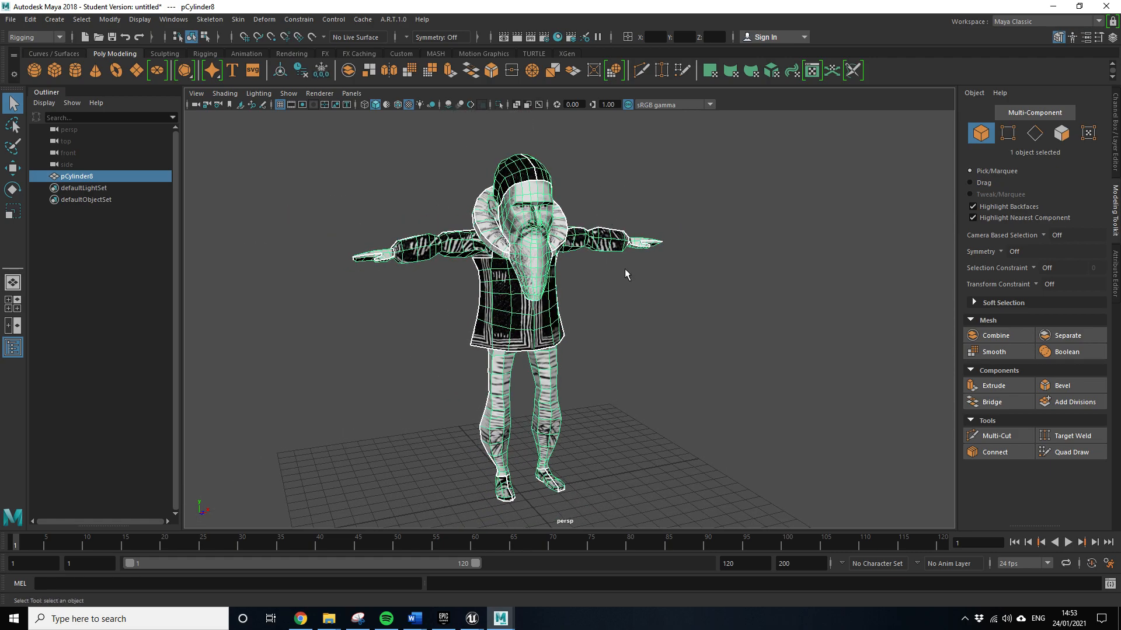
pyautogui.scroll(4, 462, 309)
pyautogui.scroll(-4, 463, 309)
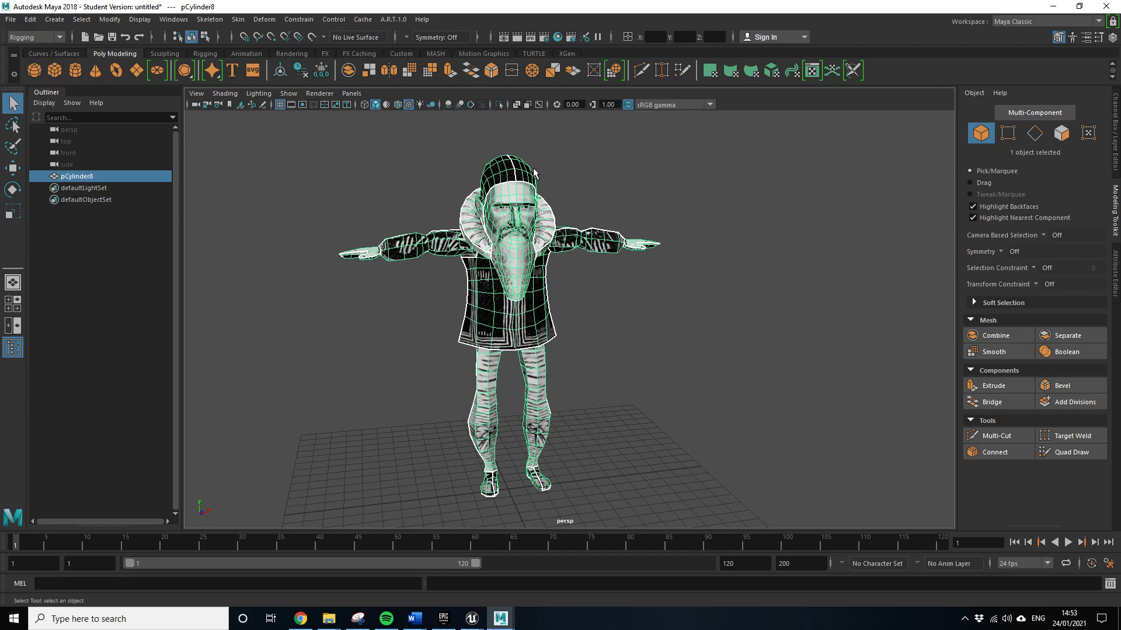
pyautogui.moveTo(524, 272)
pyautogui.keyDown('alt'); pyautogui.mouseDown()
pyautogui.moveTo(621, 305)
pyautogui.moveTo(595, 315)
pyautogui.moveTo(560, 301)
pyautogui.moveTo(548, 267)
pyautogui.moveTo(513, 274)
pyautogui.moveTo(539, 264)
pyautogui.mouseUp(); pyautogui.keyUp('alt')
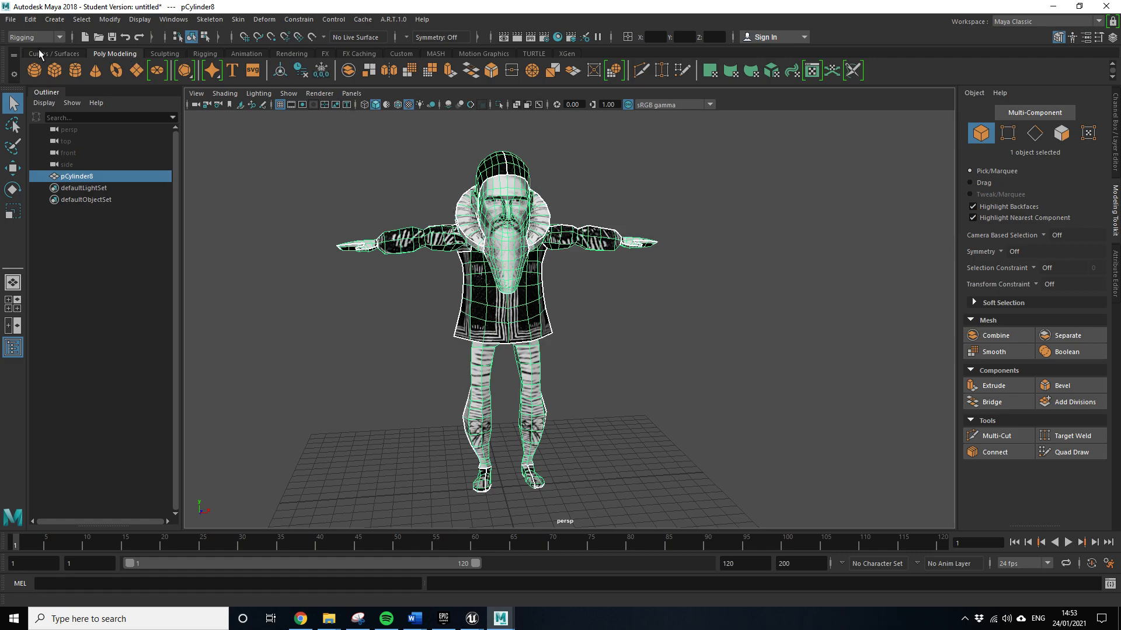
pyautogui.click(238, 20)
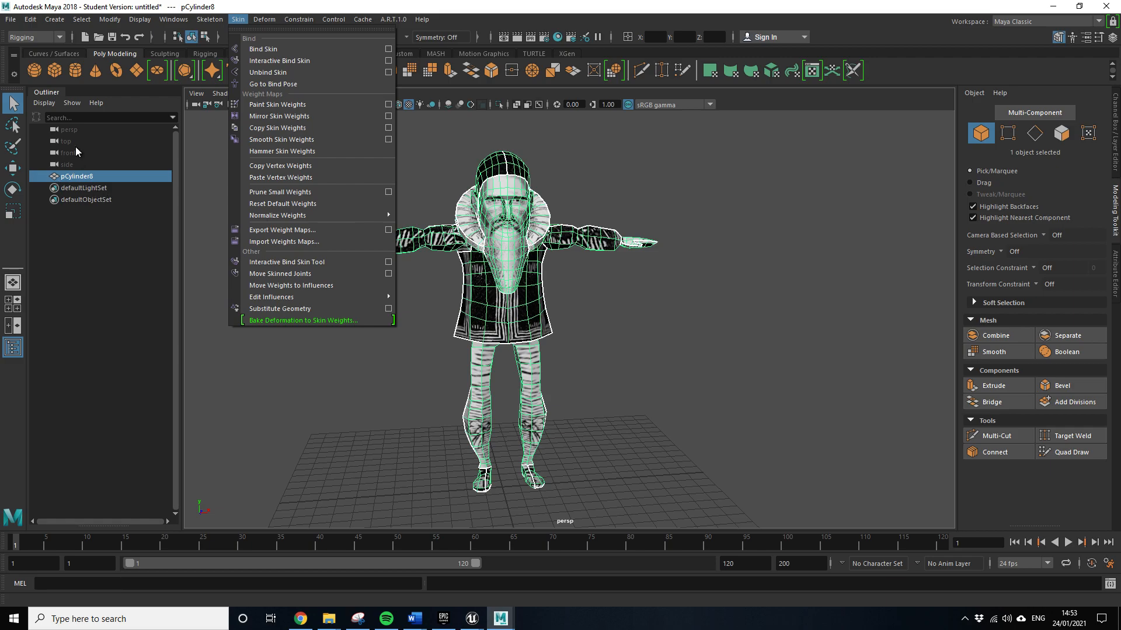
pyautogui.click(597, 304)
pyautogui.click(545, 310)
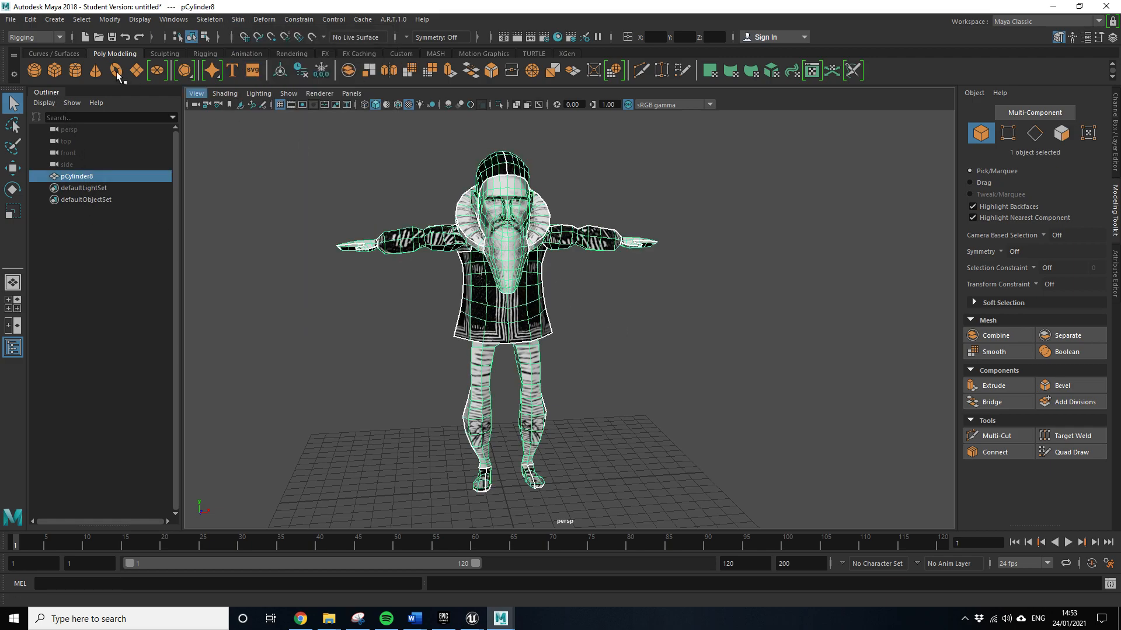
# Review the FBX export options for the selected character mesh, including animation, embedded media and file format, without exporting
pyautogui.click(10, 19)
pyautogui.click(75, 182)
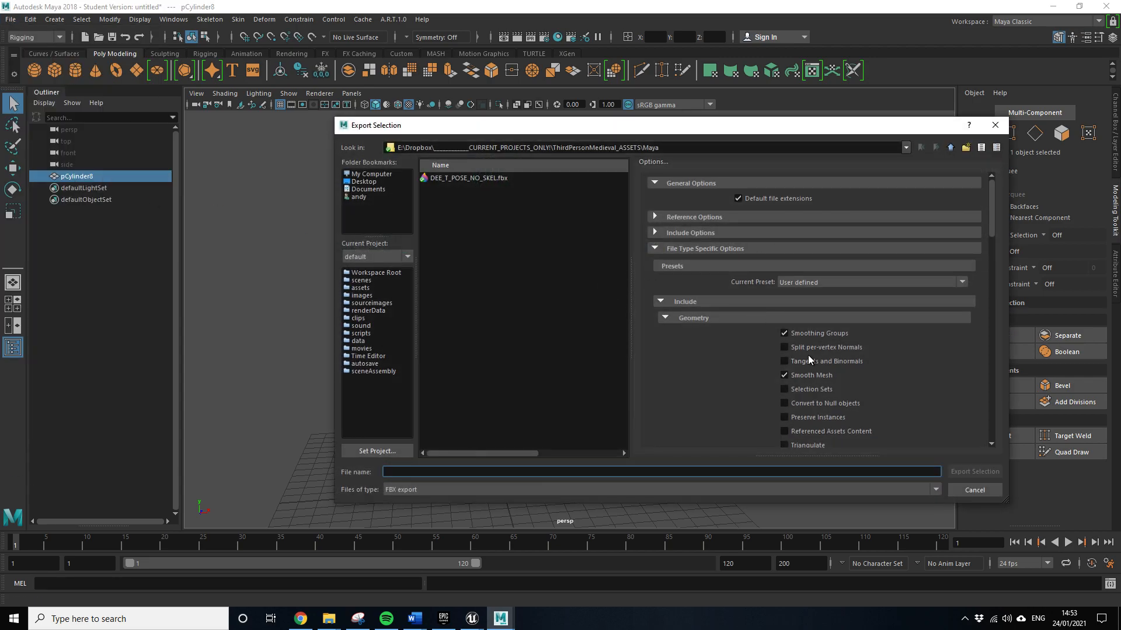
pyautogui.scroll(-5, 808, 350)
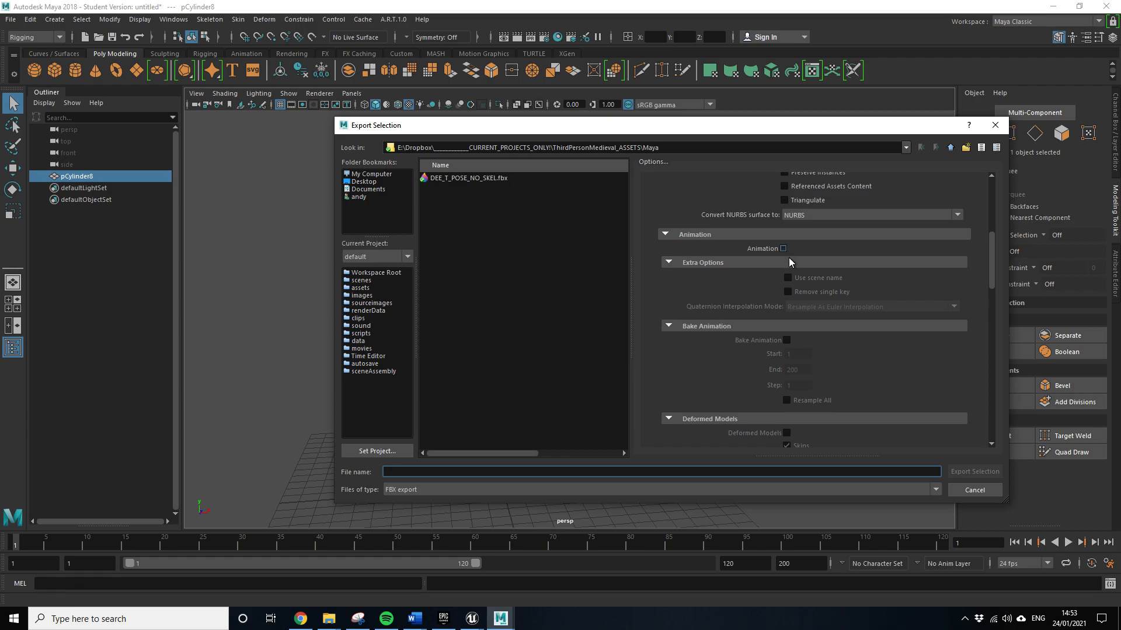
pyautogui.scroll(-3, 791, 271)
pyautogui.scroll(-10, 799, 339)
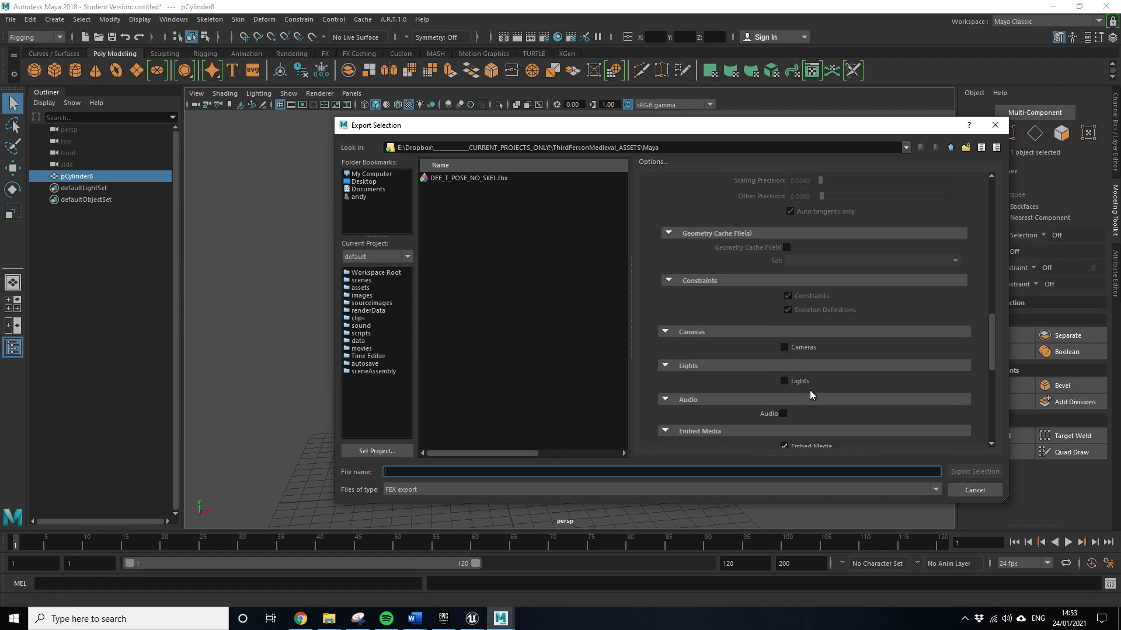
pyautogui.scroll(-3, 811, 391)
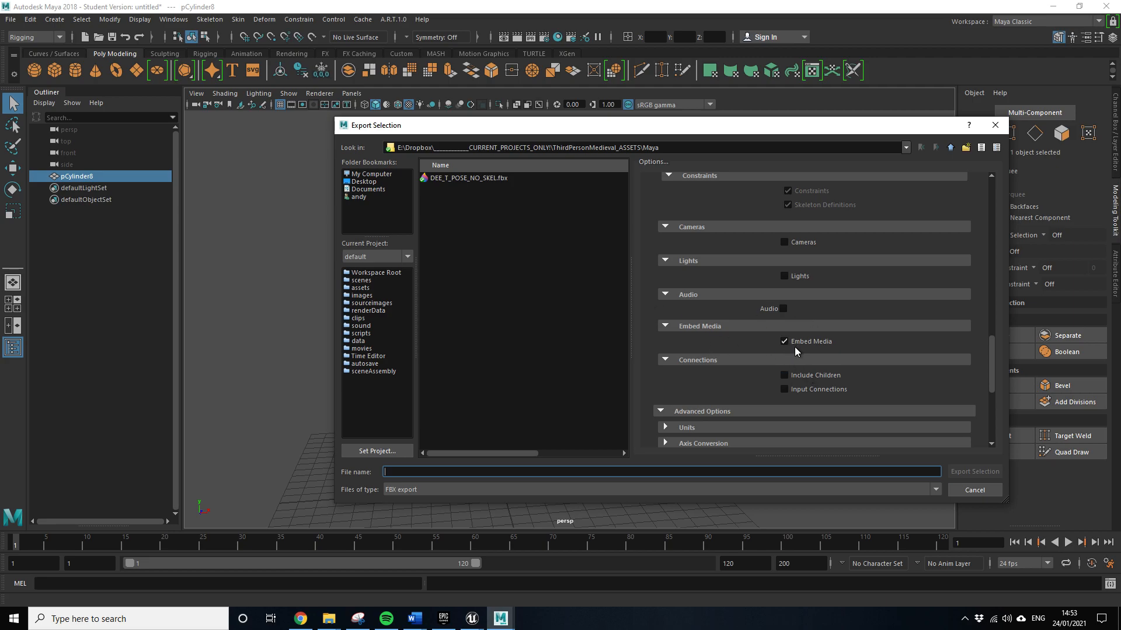
pyautogui.scroll(-5, 794, 349)
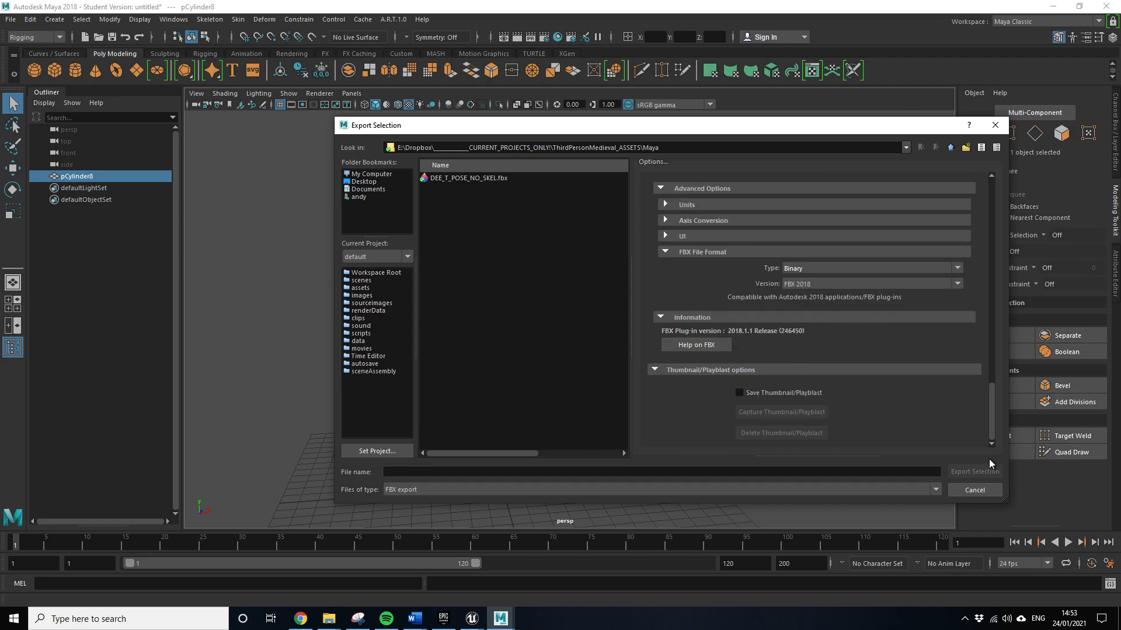
pyautogui.click(974, 490)
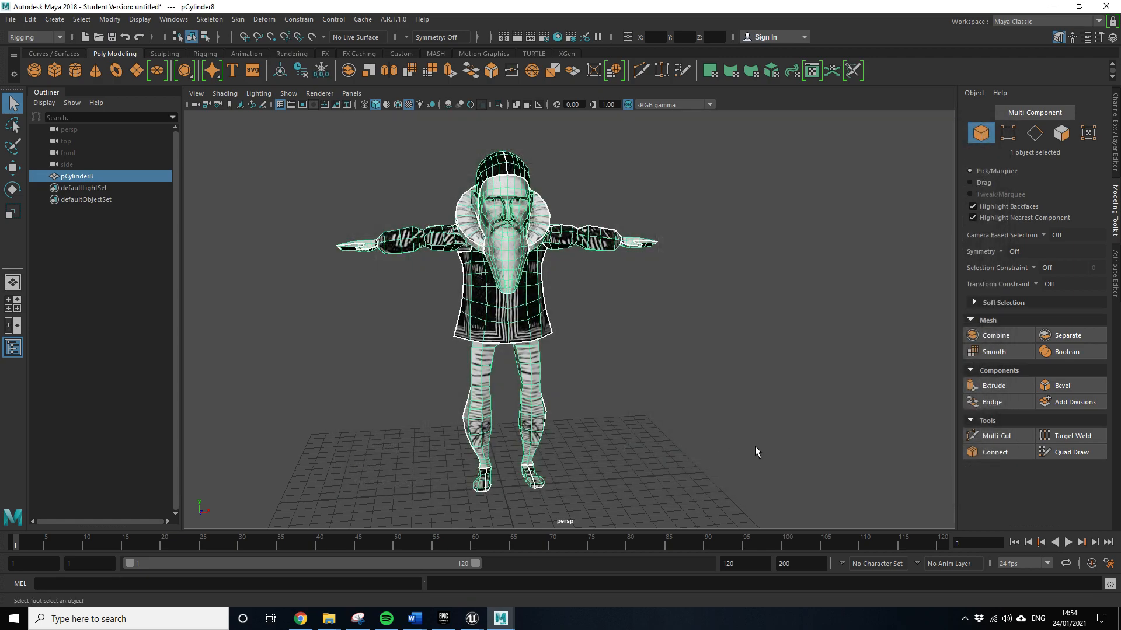
# Switch to Mixamo in the browser, upload DEE_T_POSE_NO_SKEL.fbx as a new character, and accept its front-facing orientation
pyautogui.click(300, 619)
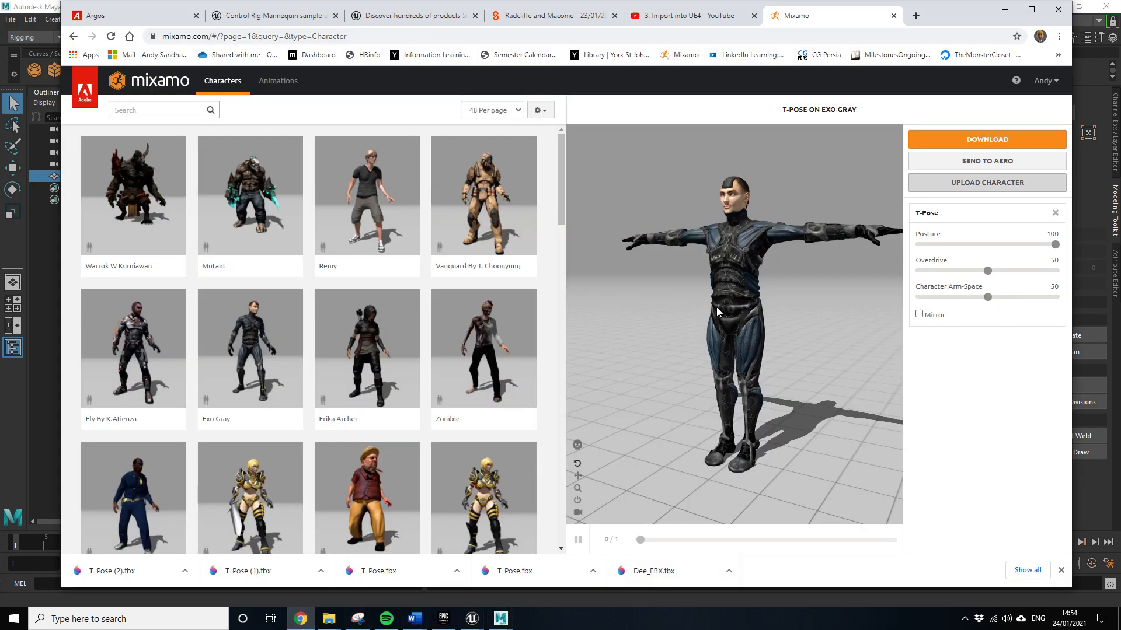
pyautogui.moveTo(329, 618)
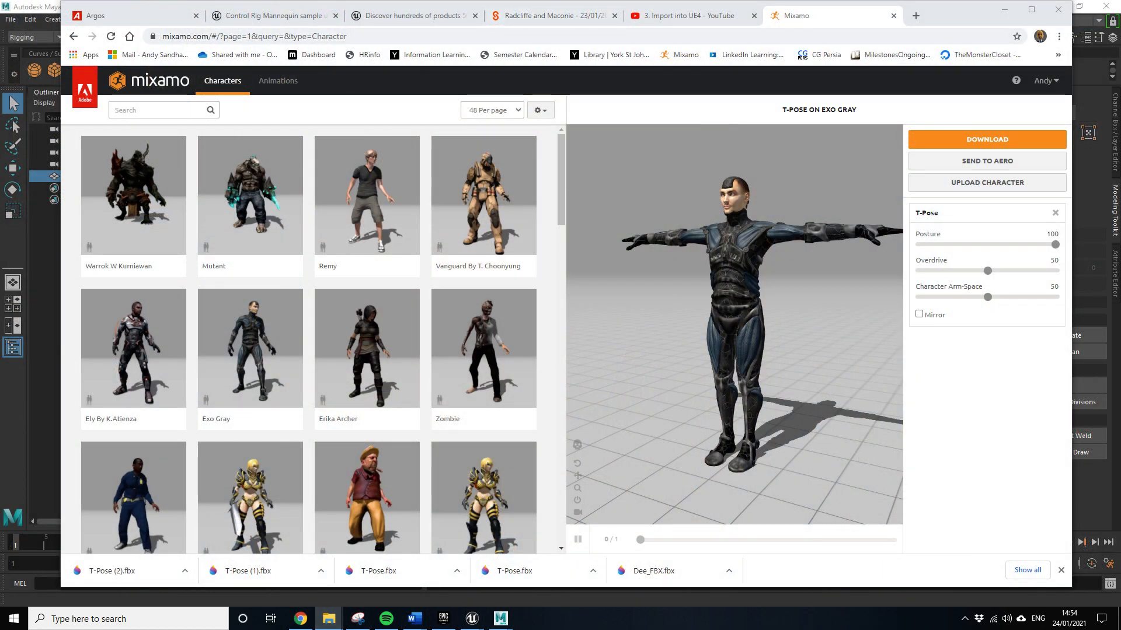
pyautogui.click(986, 183)
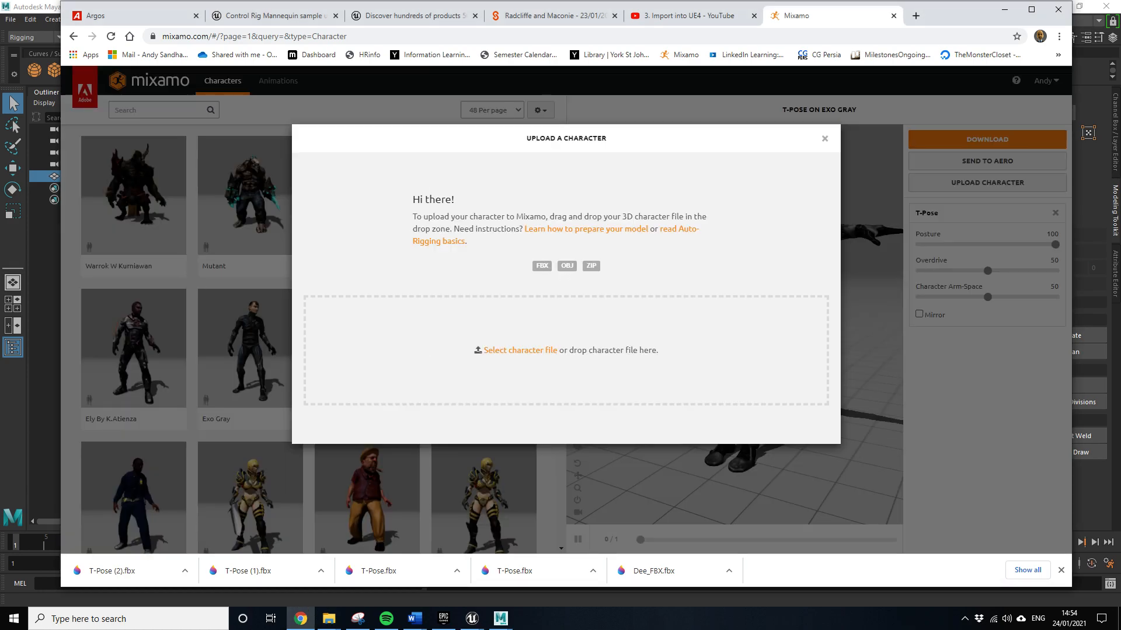
pyautogui.moveTo(625, 84); pyautogui.dragTo(580, 363)
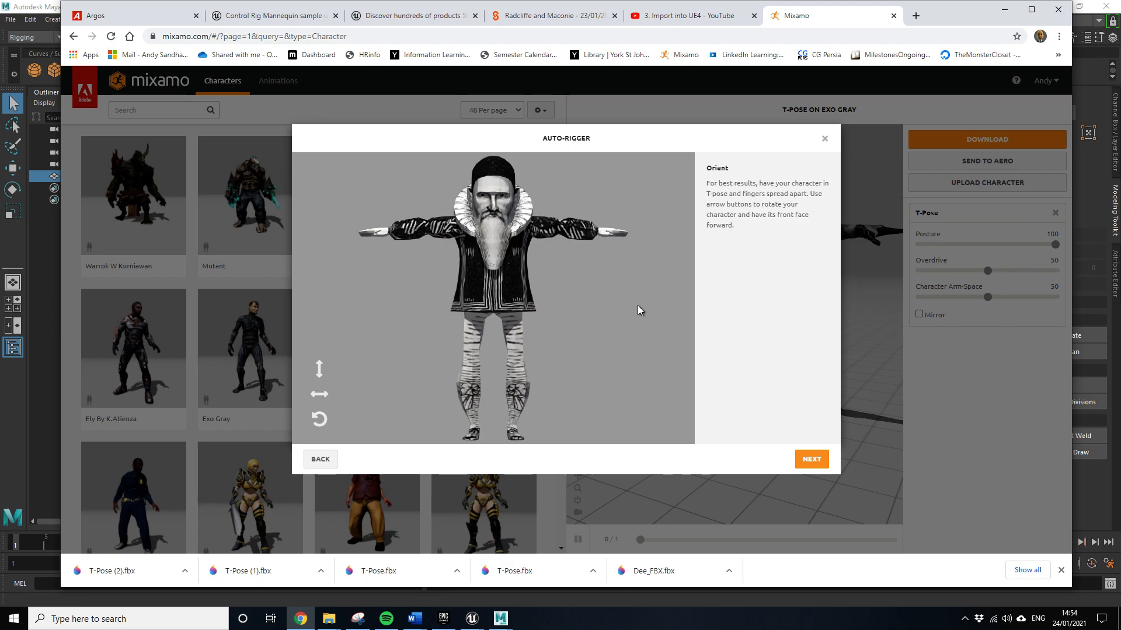
pyautogui.click(811, 458)
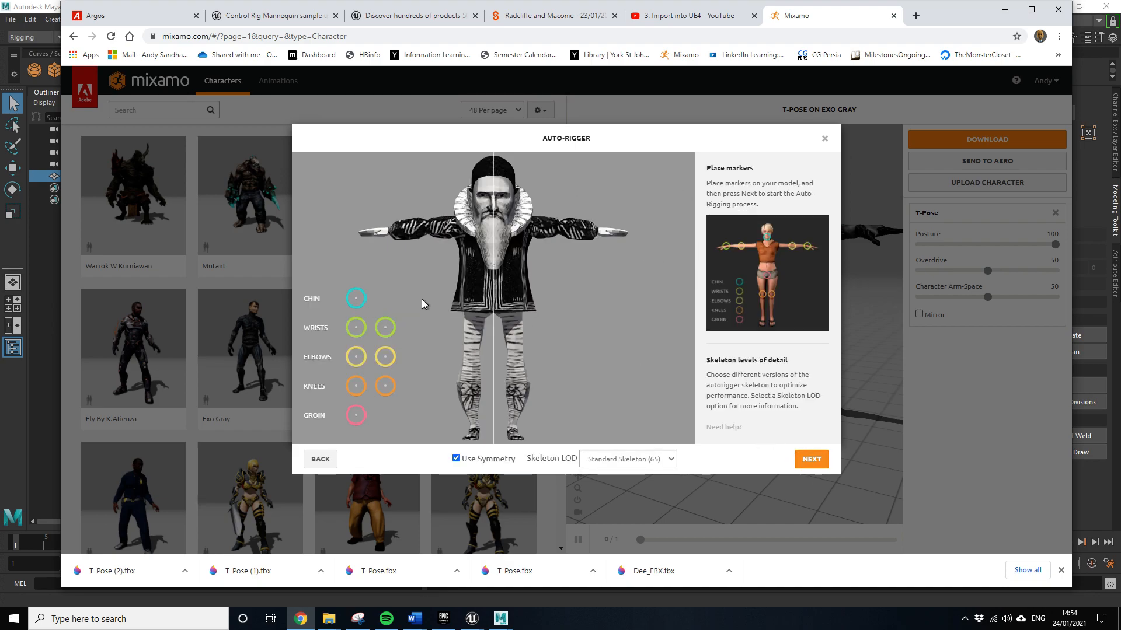
# Place symmetrical chin, wrist, elbow, knee and groin markers on the character and run auto-rigging with Standard Skeleton (65)
pyautogui.moveTo(356, 299)
pyautogui.mouseDown()
pyautogui.moveTo(496, 249)
pyautogui.moveTo(492, 227)
pyautogui.moveTo(492, 245)
pyautogui.mouseUp()
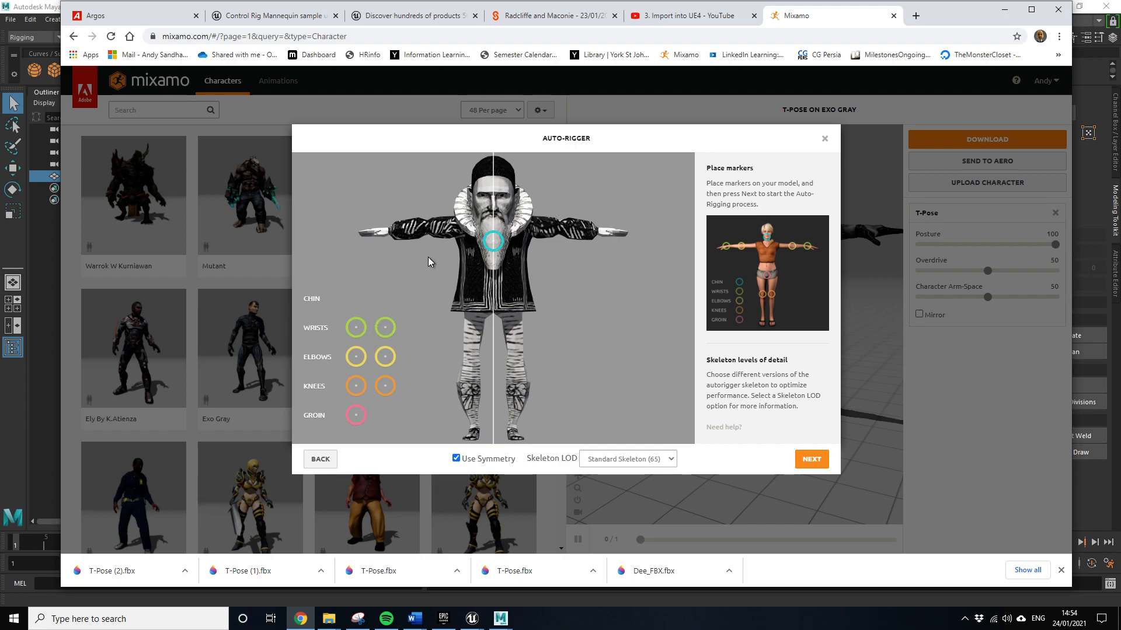
pyautogui.moveTo(358, 332)
pyautogui.mouseDown()
pyautogui.moveTo(397, 231)
pyautogui.moveTo(396, 251)
pyautogui.mouseUp()
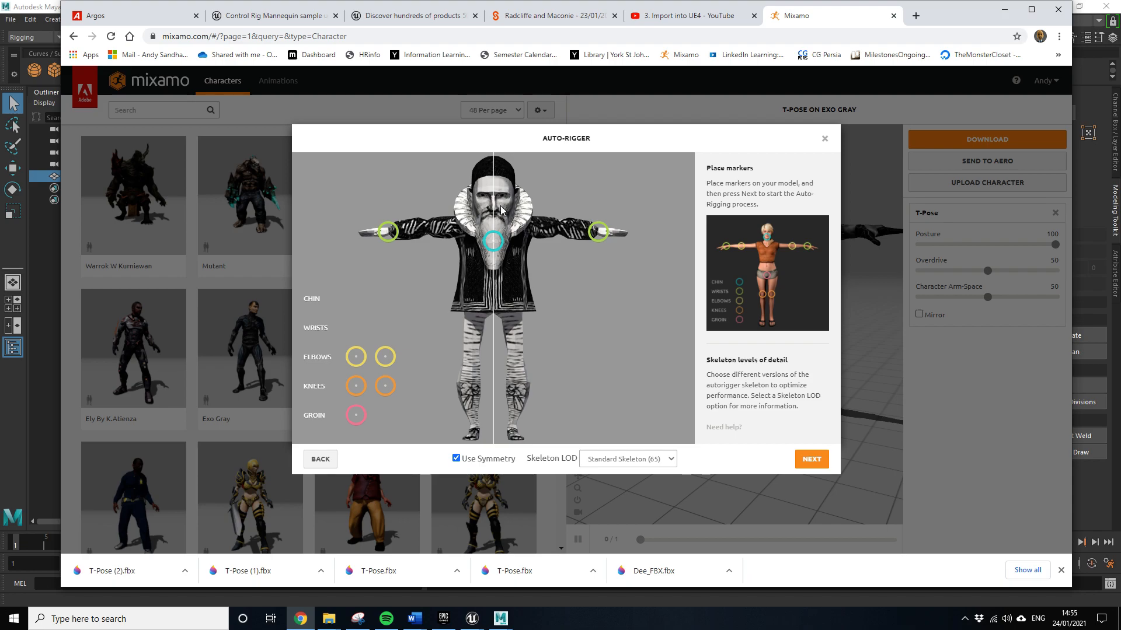
pyautogui.moveTo(350, 365)
pyautogui.mouseDown()
pyautogui.moveTo(432, 268)
pyautogui.moveTo(423, 237)
pyautogui.mouseUp()
pyautogui.moveTo(356, 386); pyautogui.dragTo(471, 377)
pyautogui.moveTo(355, 422); pyautogui.dragTo(493, 306)
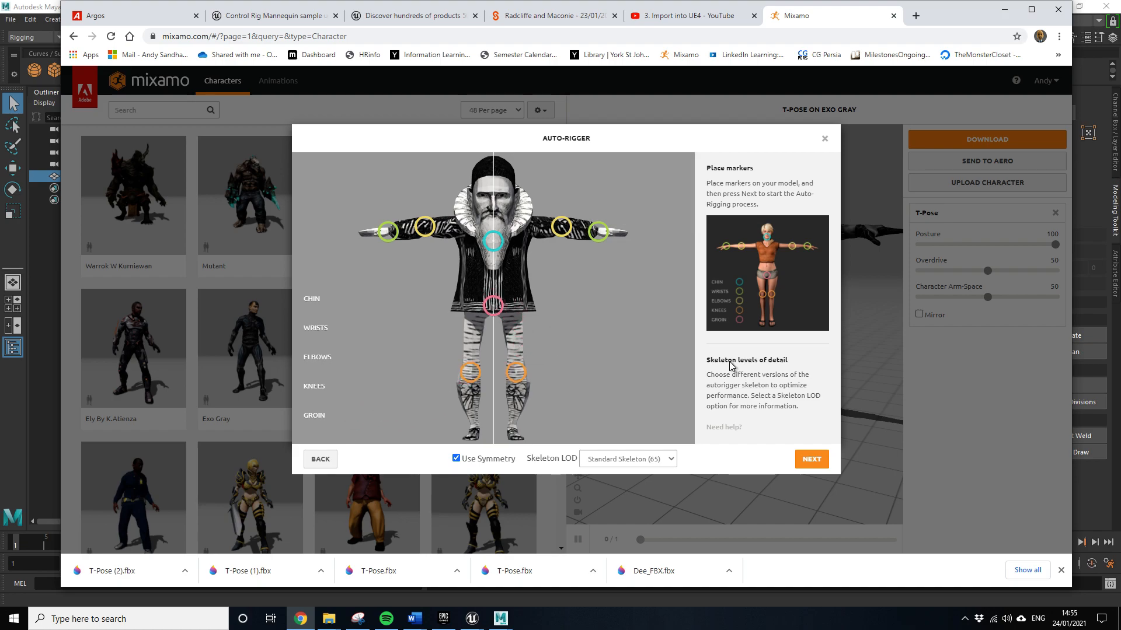
pyautogui.click(810, 461)
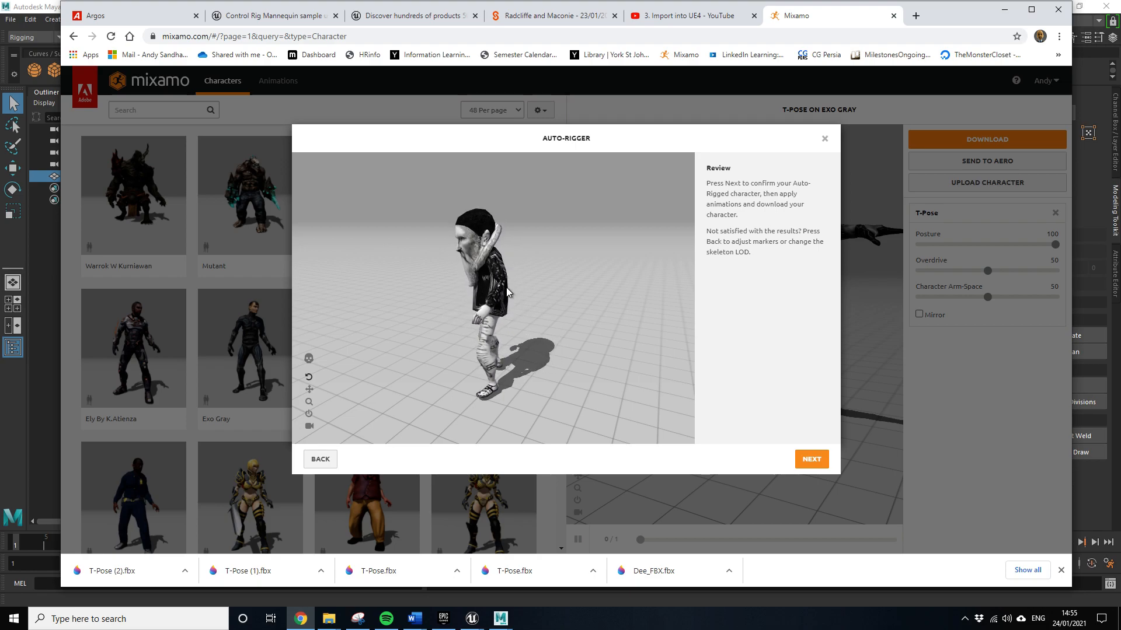
# Check the auto-rigged preview up close and accept it as the new current character
pyautogui.moveTo(540, 297); pyautogui.dragTo(571, 321)
pyautogui.scroll(4, 586, 313)
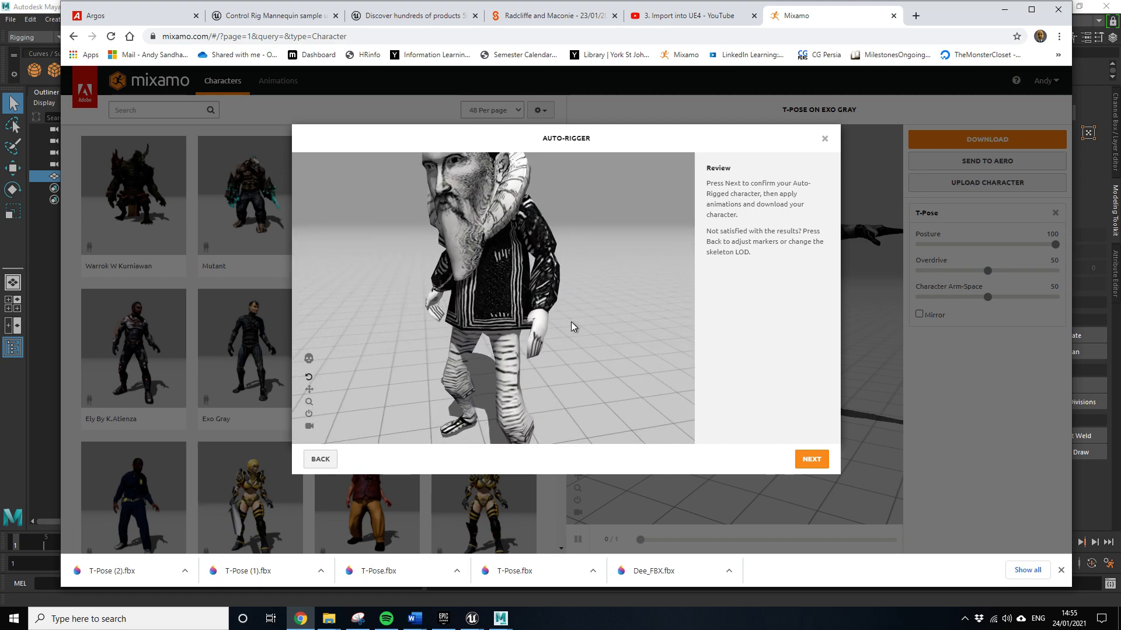
pyautogui.click(812, 459)
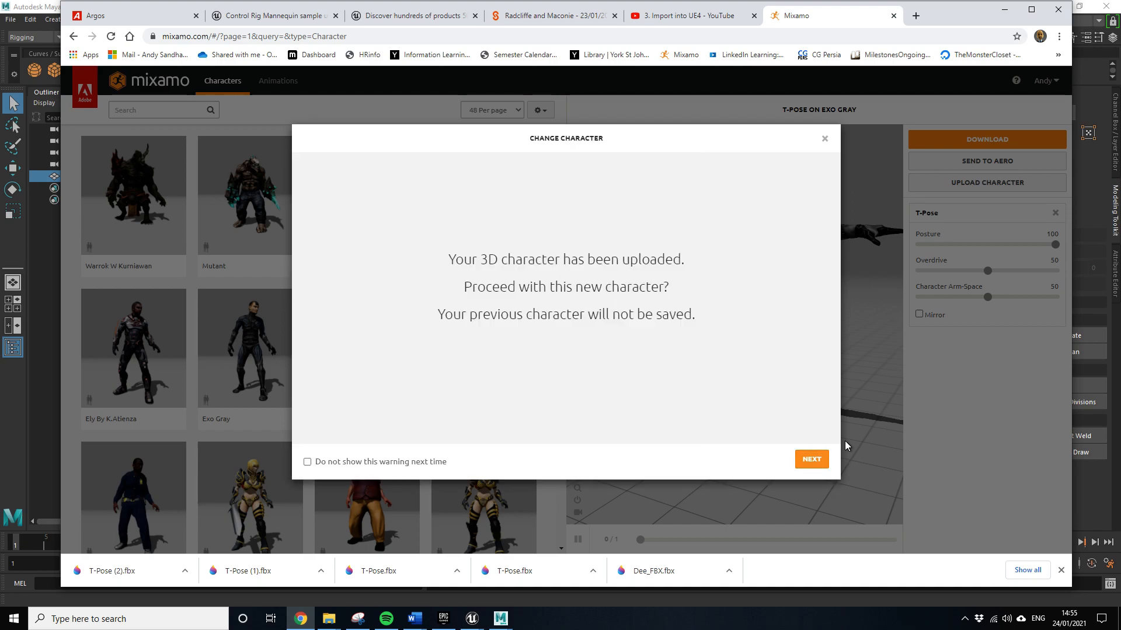
pyautogui.click(805, 466)
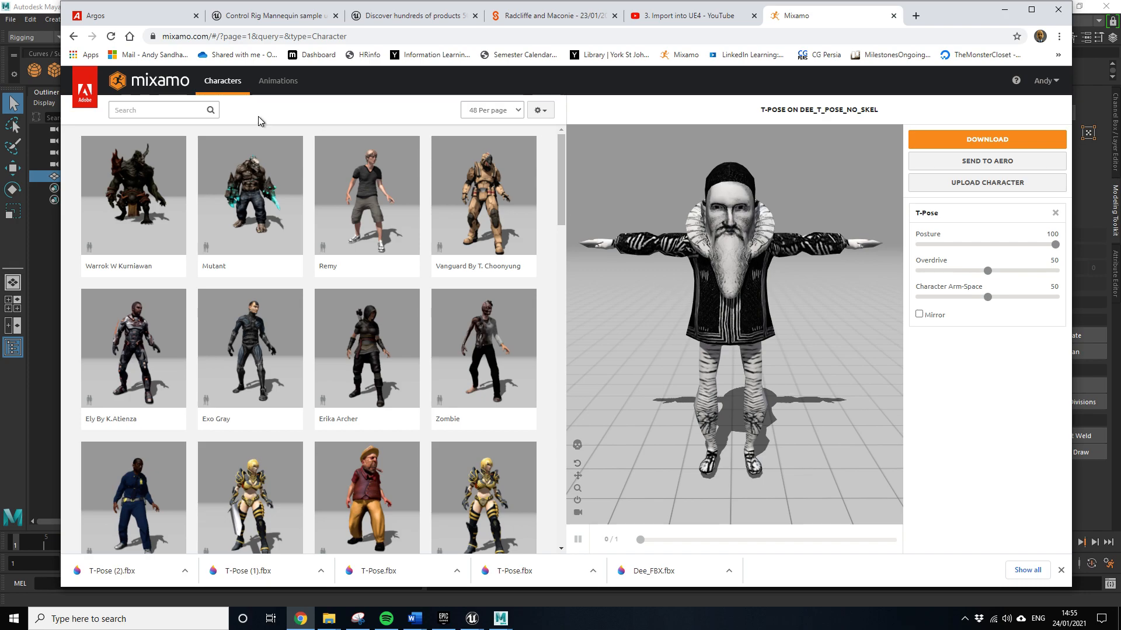
# Search the animations for "t pose" and apply the T-Pose animation to the character
pyautogui.click(279, 81)
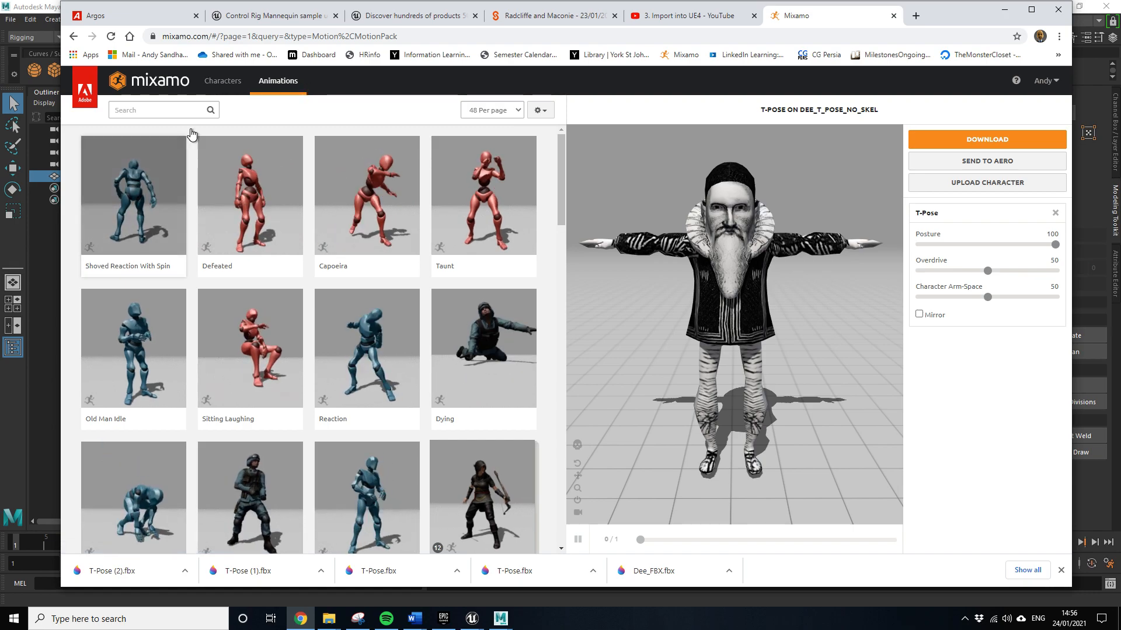
pyautogui.click(177, 110)
pyautogui.write('t pose')
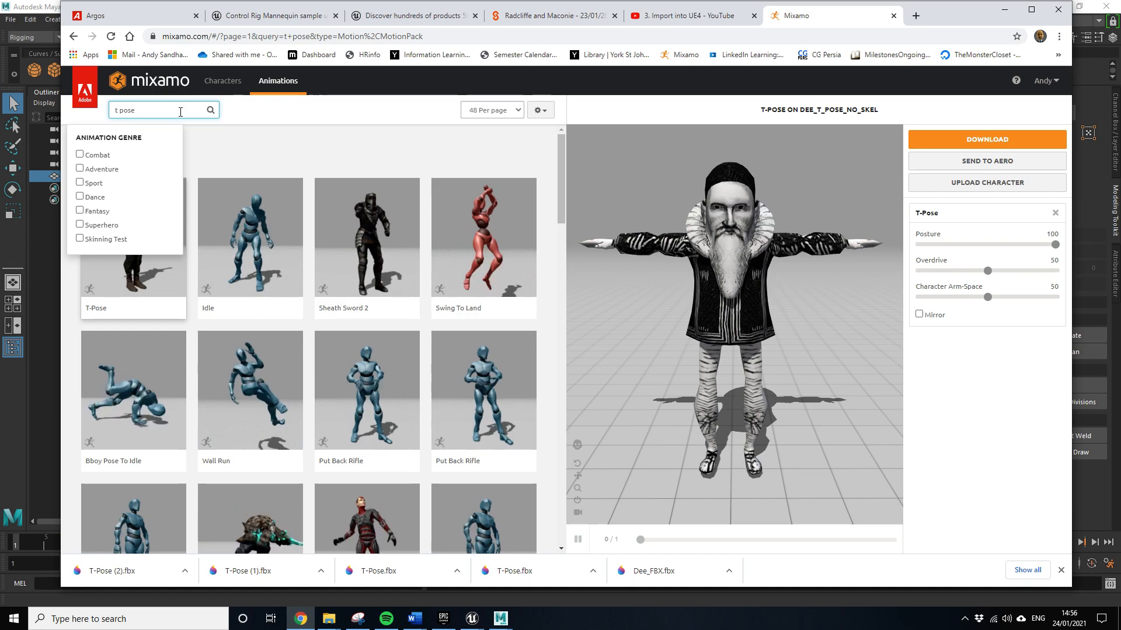
pyautogui.click(155, 286)
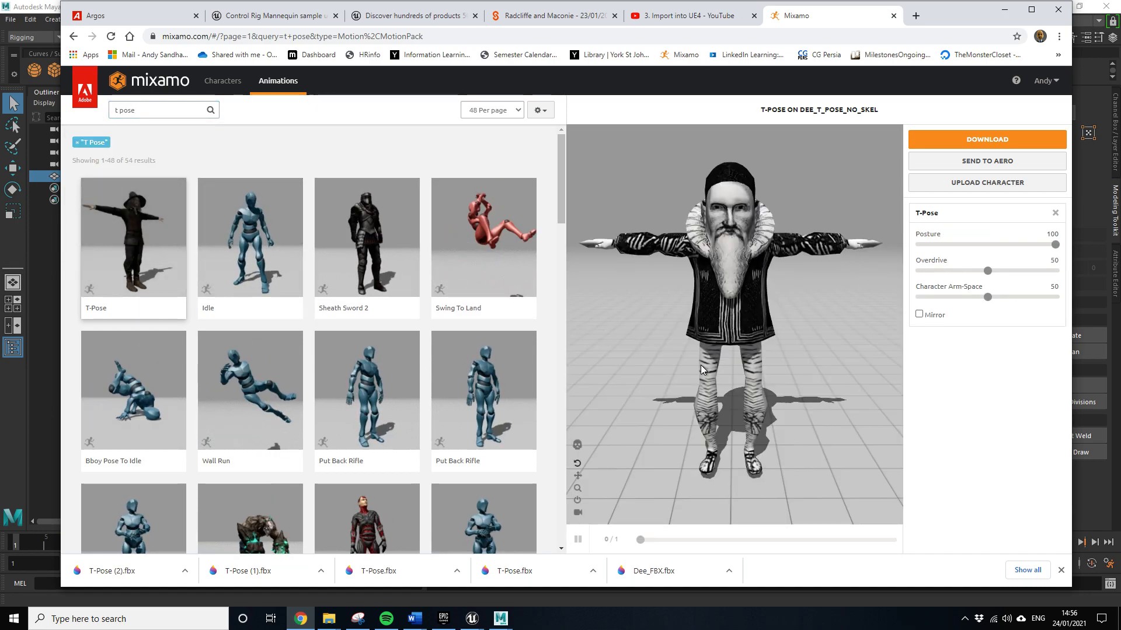
# Download the rigged character as FBX Binary with skin, 30 frames per second and uniform keyframe reduction, and show the file in its folder
pyautogui.click(1007, 143)
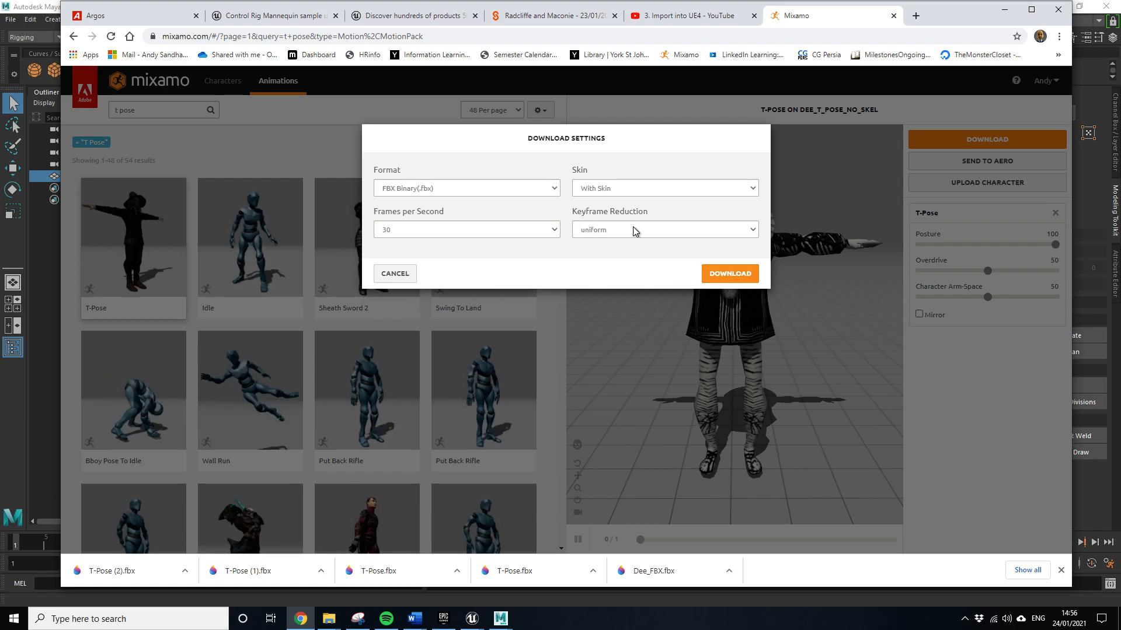
pyautogui.click(722, 271)
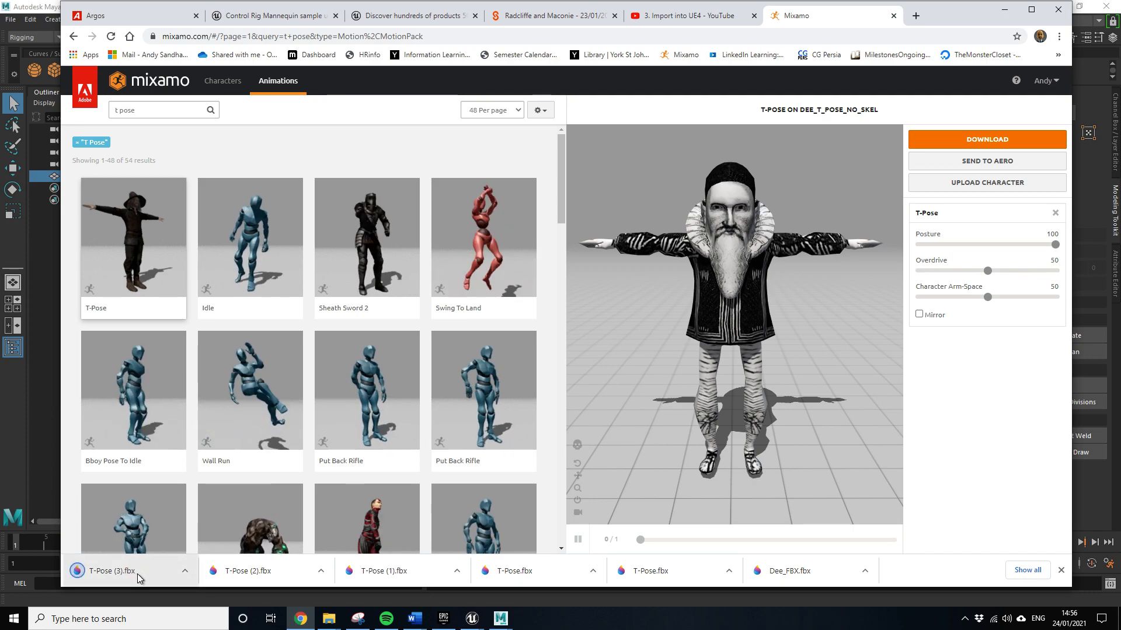
pyautogui.rightClick(138, 573)
pyautogui.click(207, 544)
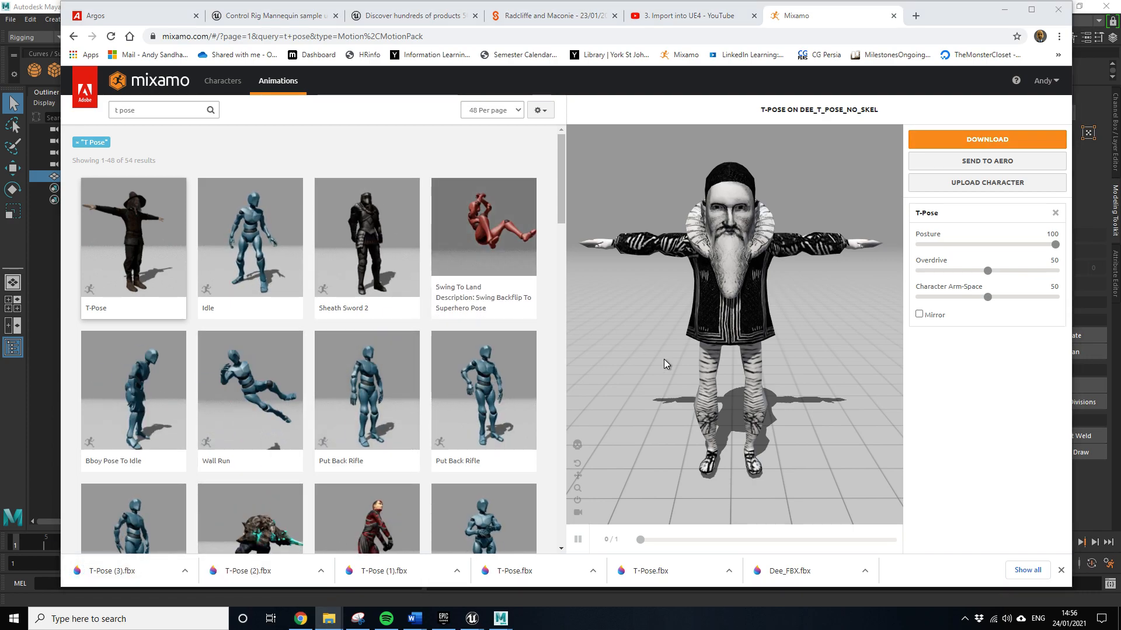
# Switch to the MedievalAdventure project in Unreal Editor and import T-Pose (3).fbx into the Dee_character folder as a skeletal mesh
pyautogui.moveTo(480, 621)
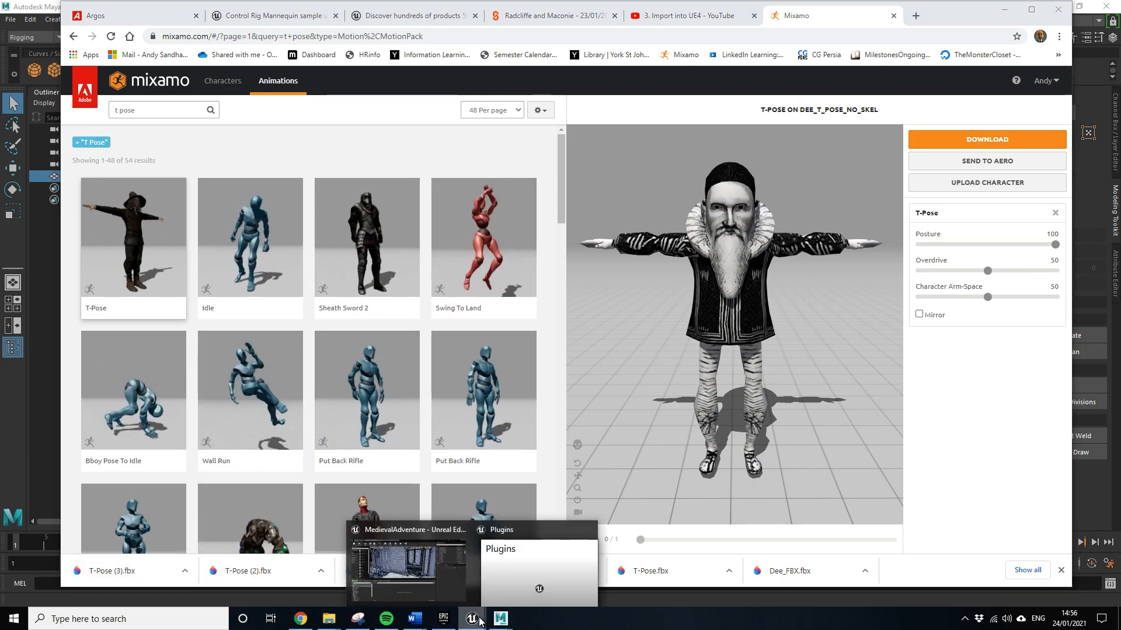
pyautogui.click(409, 563)
pyautogui.moveTo(608, 274); pyautogui.dragTo(423, 272, button='right')
pyautogui.scroll(5, 612, 259)
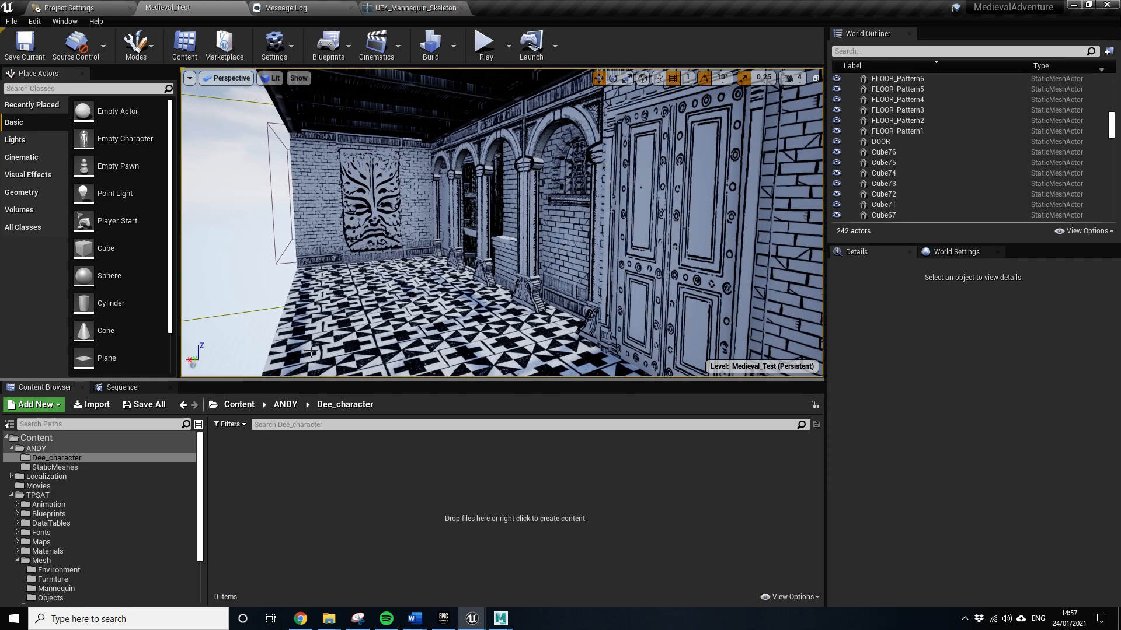
pyautogui.moveTo(362, 250); pyautogui.dragTo(362, 217, button='right')
pyautogui.press('w')
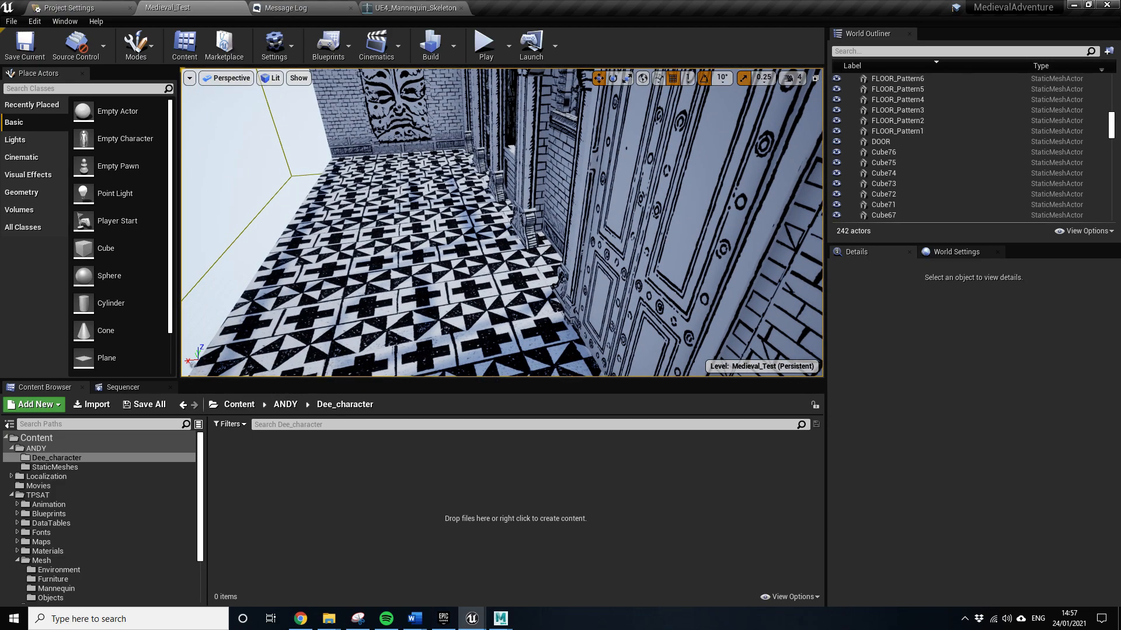
pyautogui.moveTo(363, 12); pyautogui.dragTo(435, 492)
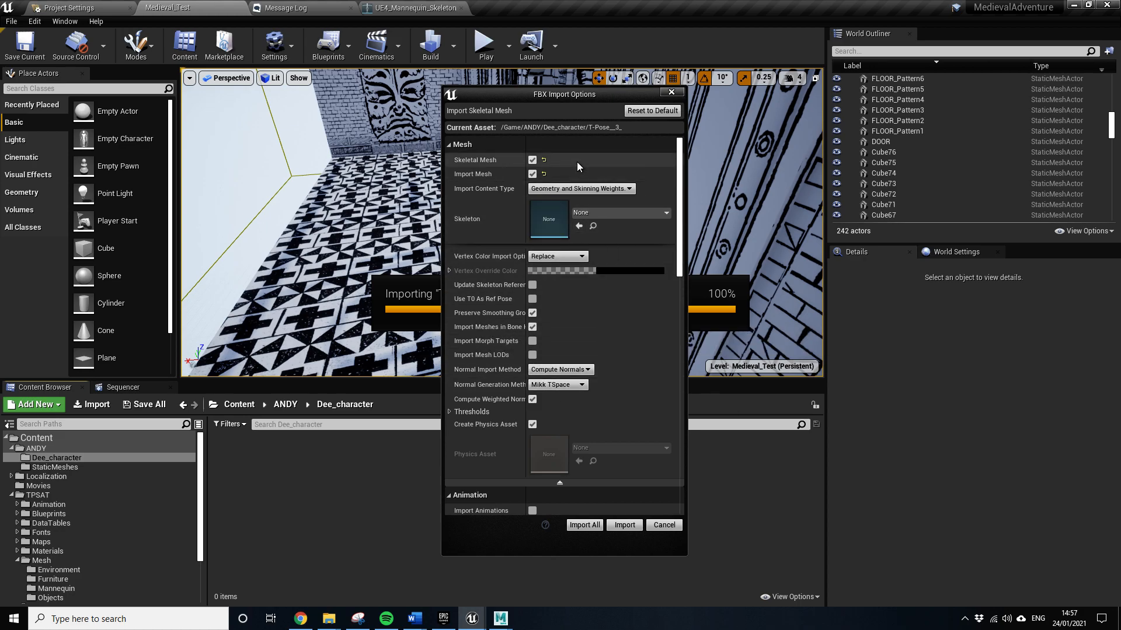
pyautogui.scroll(-15, 559, 339)
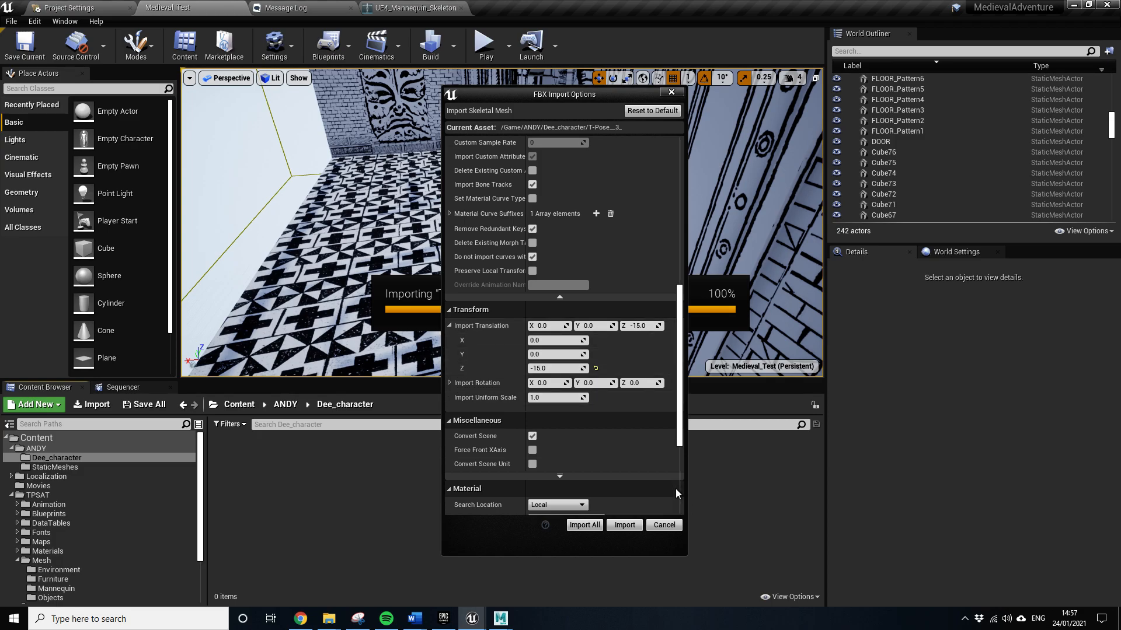
pyautogui.click(586, 525)
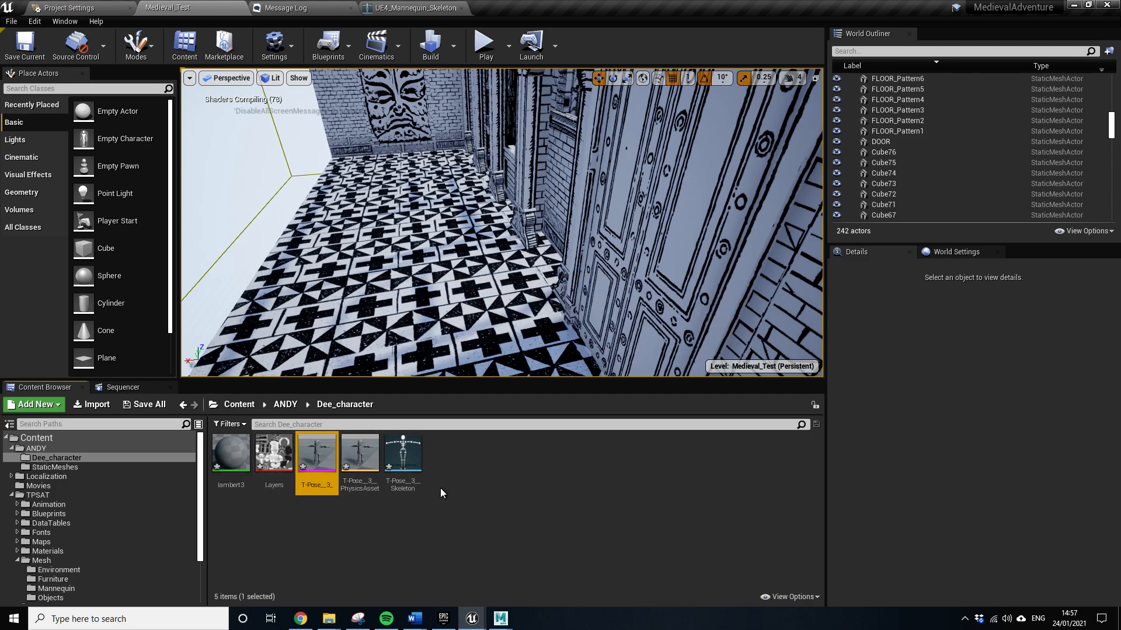
# Look up the retargeting actions of the T-Pose__3__Skeleton asset and check the installed plugins for Mixamo Animation Retargeting
pyautogui.rightClick(410, 461)
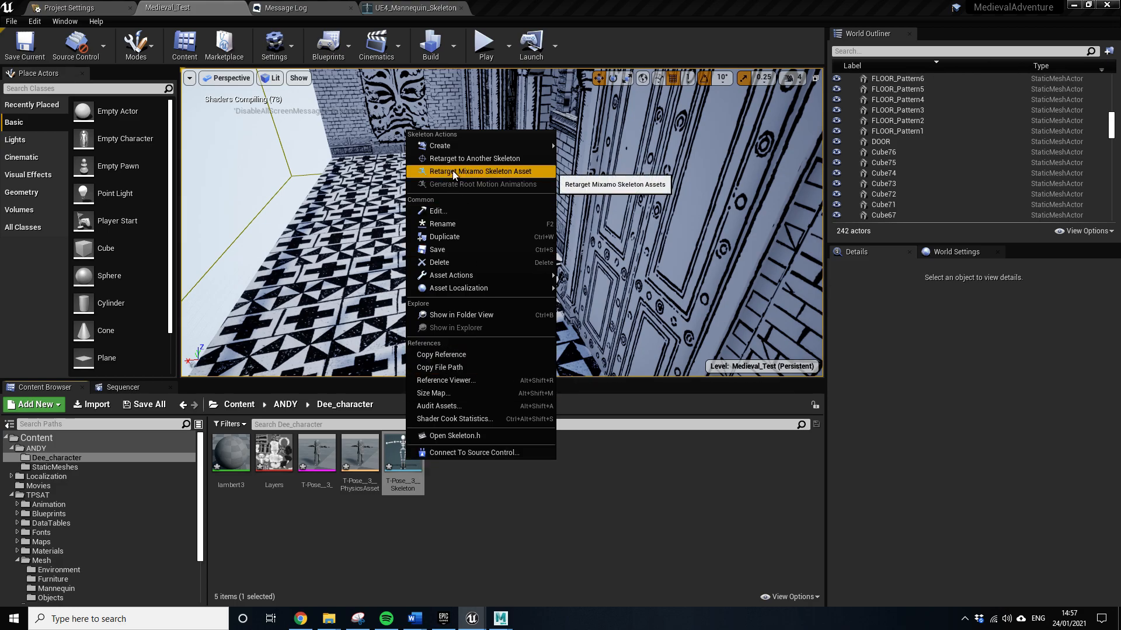
pyautogui.click(557, 531)
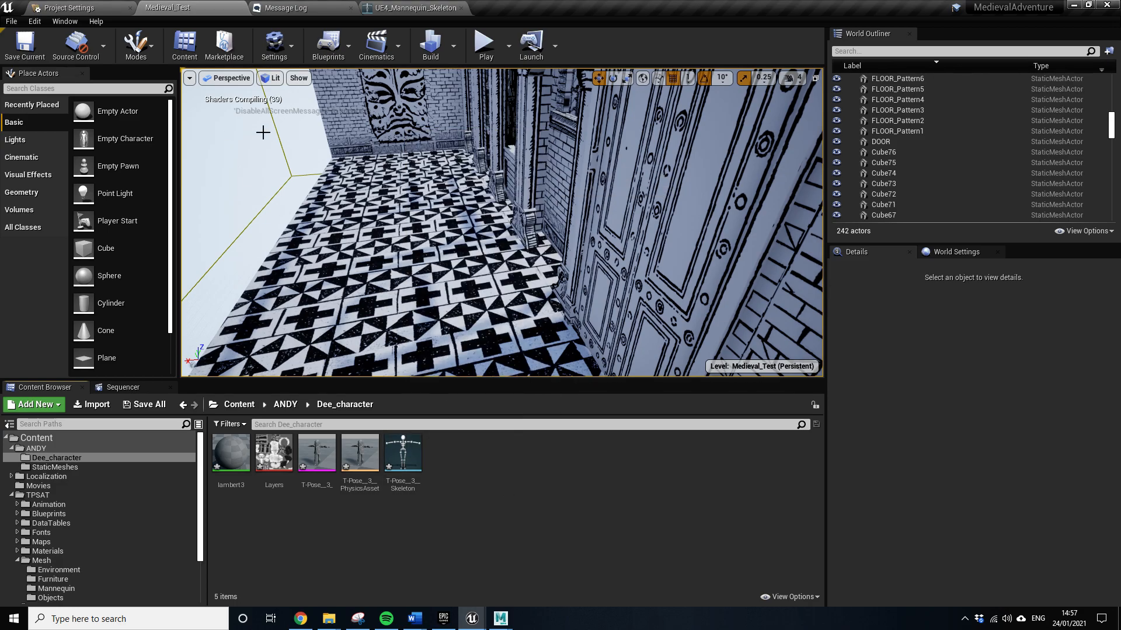
pyautogui.click(36, 22)
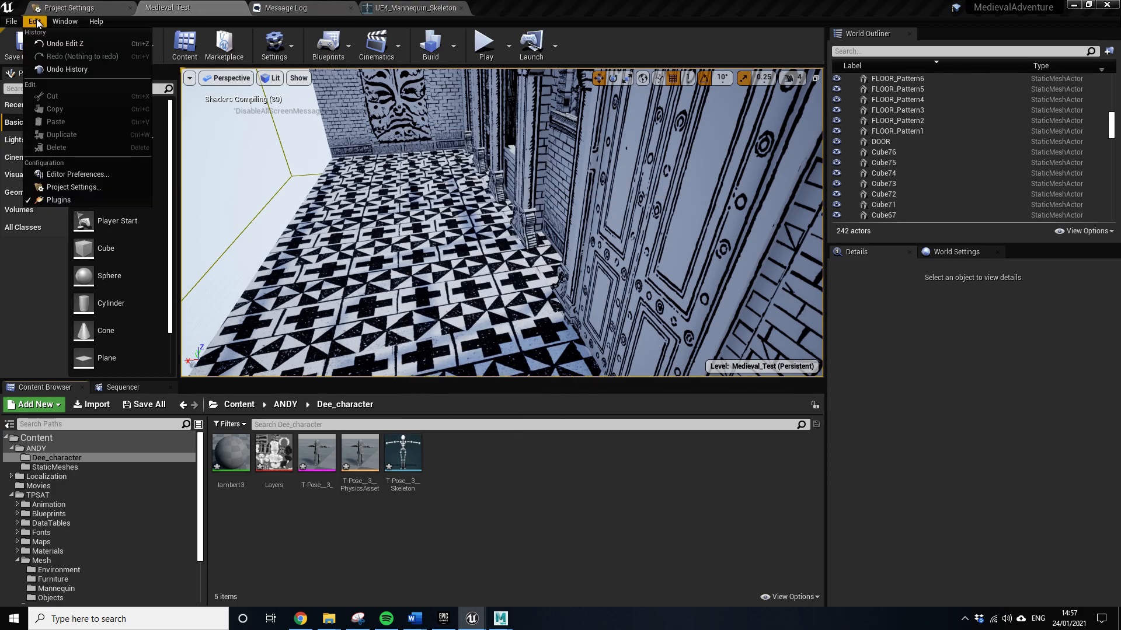
pyautogui.click(58, 200)
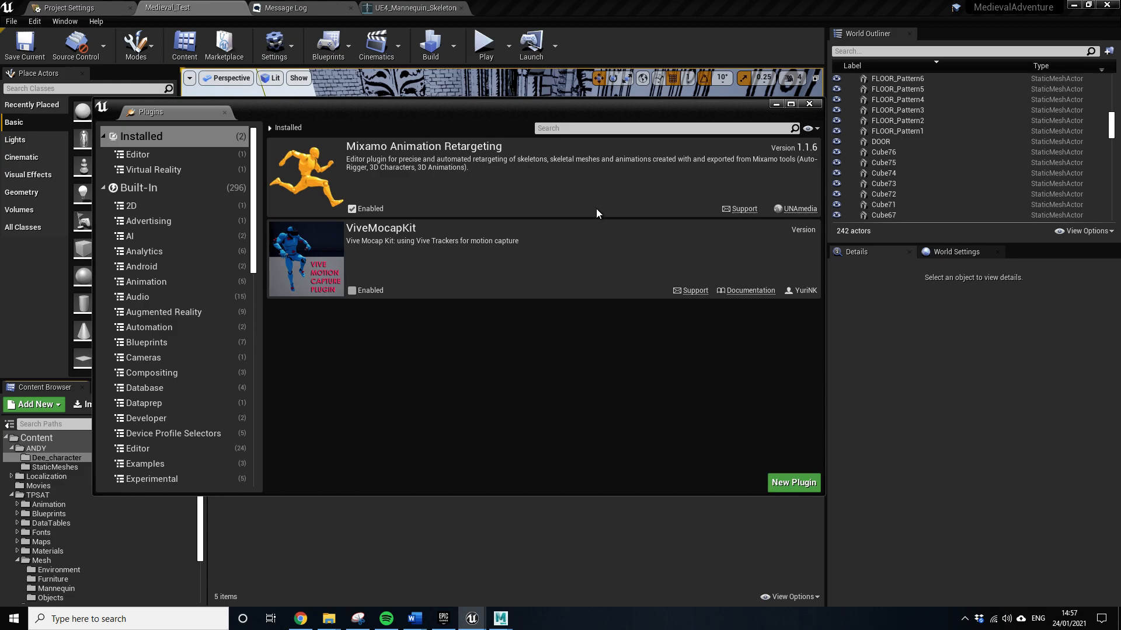
pyautogui.click(809, 103)
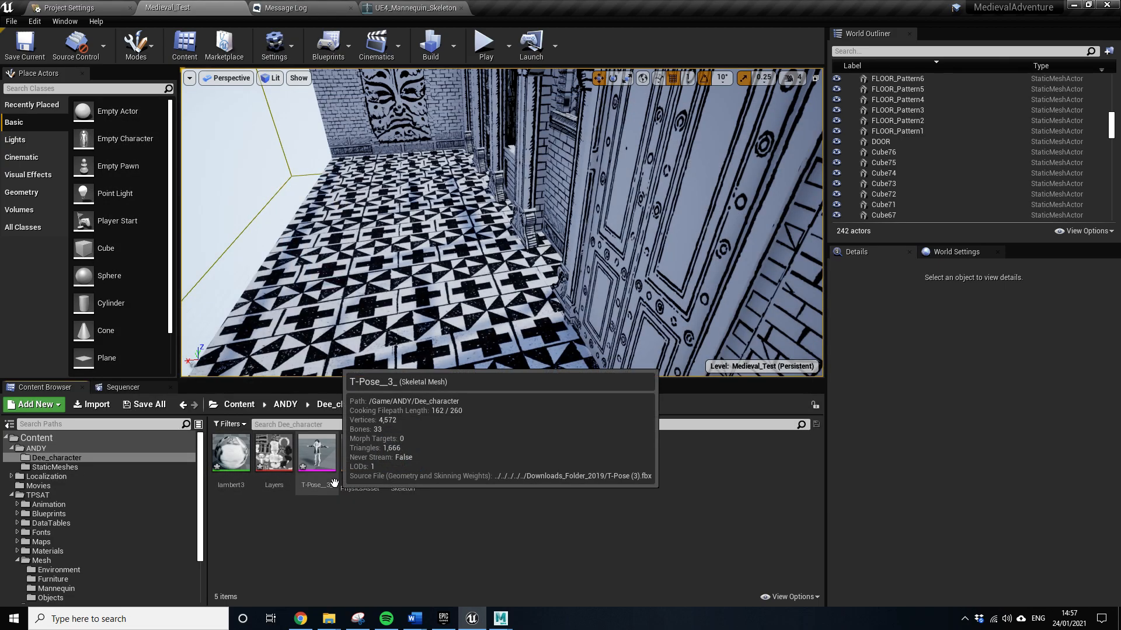
pyautogui.scroll(-3, 56, 507)
pyautogui.scroll(3, 56, 507)
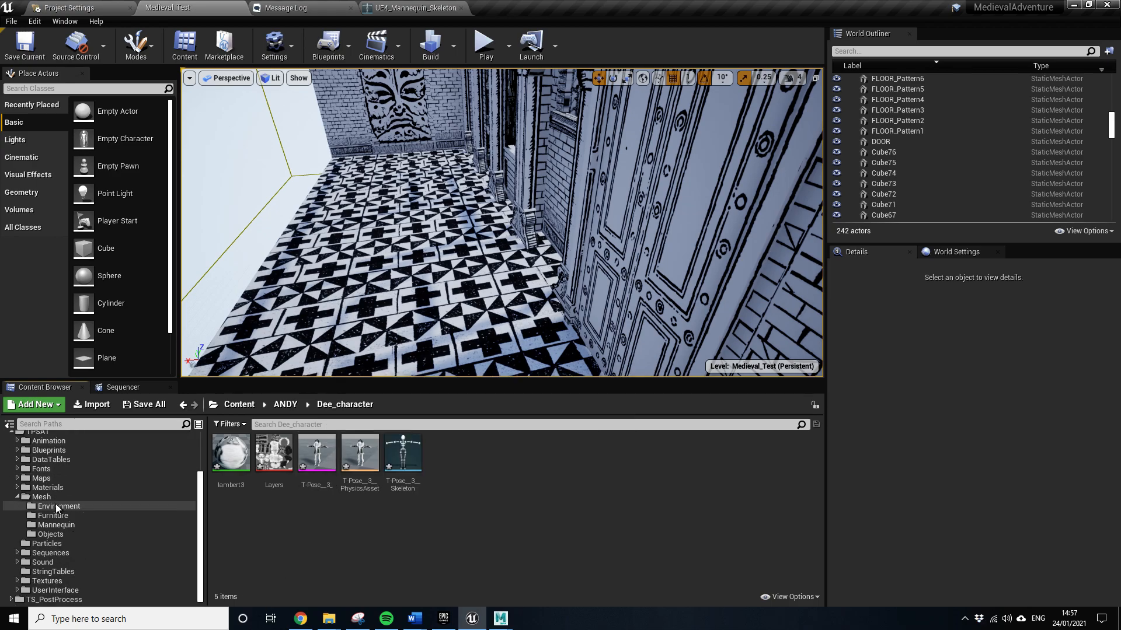
pyautogui.scroll(-3, 56, 507)
pyautogui.scroll(3, 55, 506)
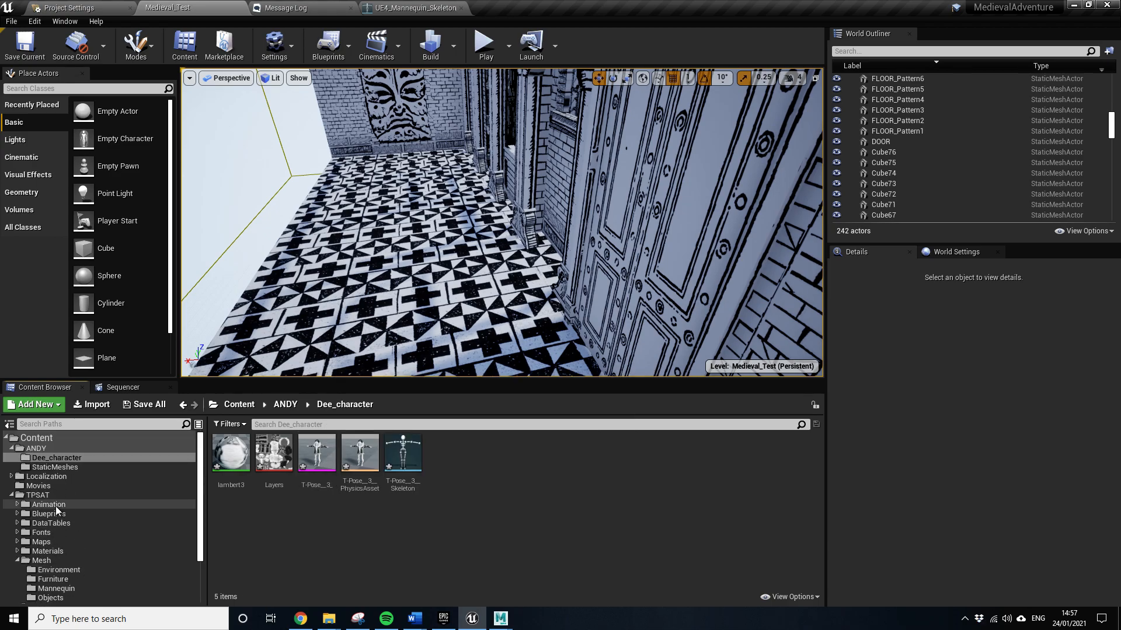